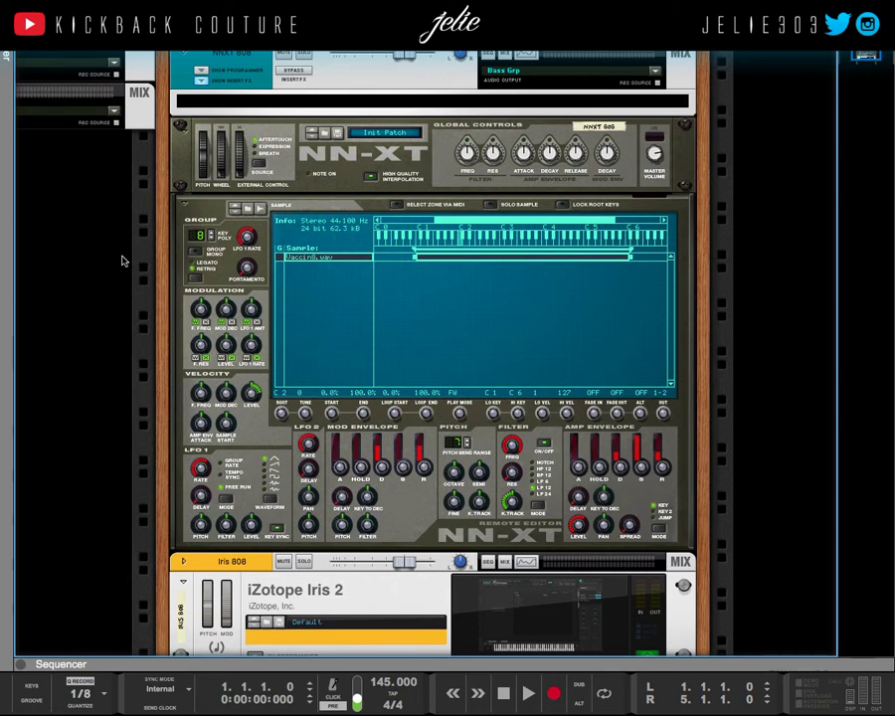
- With the NN-XT selected, collapse the Iris 2 device below it into a thin strip
{"action": "scroll", "coordinate": [179, 179], "scroll_direction": "up", "scroll_amount": 1}
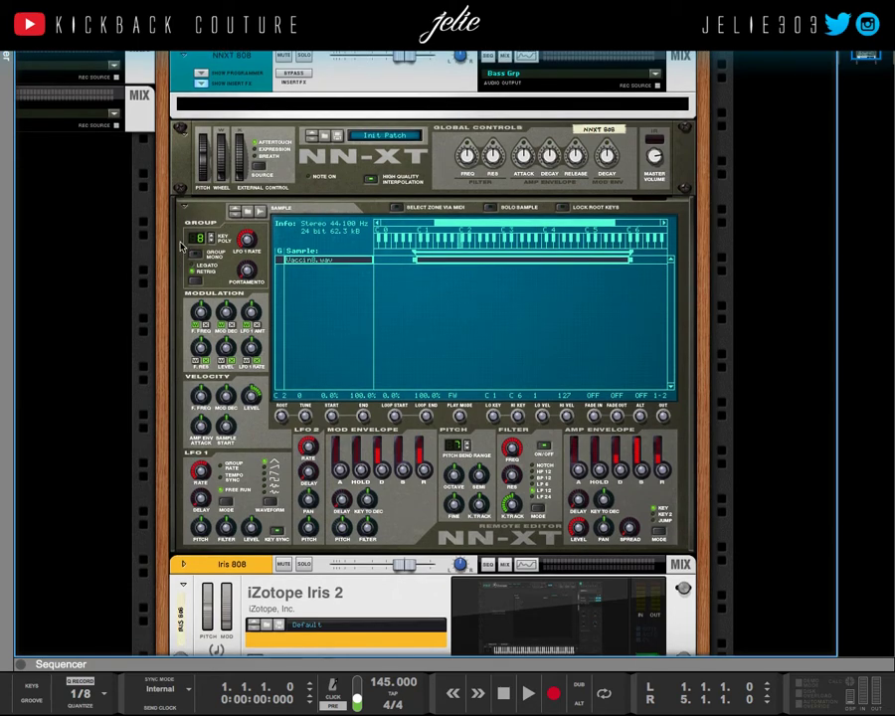
{"action": "left_click", "coordinate": [179, 177]}
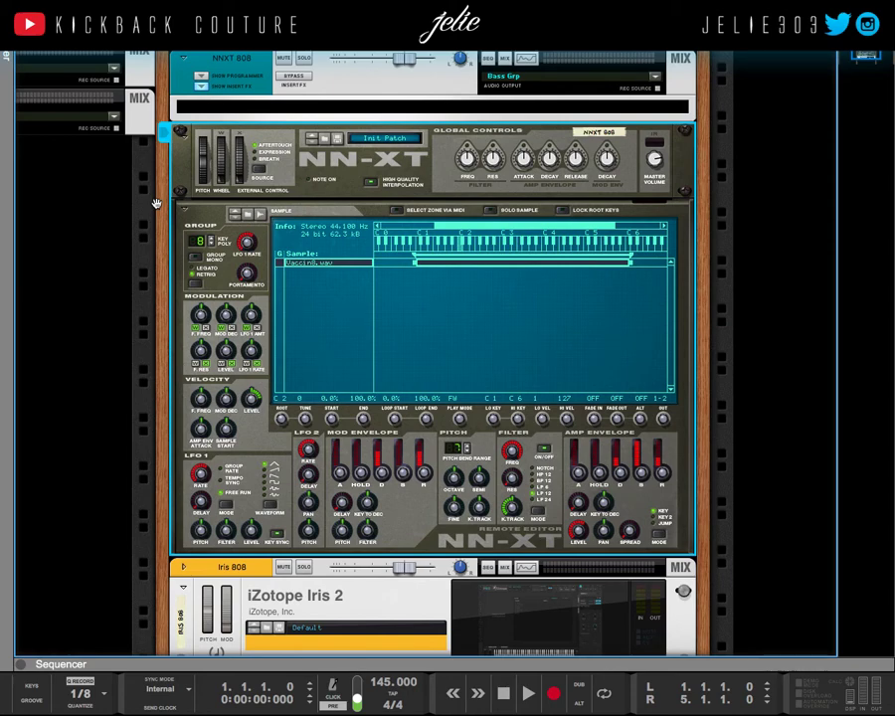
{"action": "scroll", "coordinate": [157, 211], "scroll_direction": "down", "scroll_amount": 1}
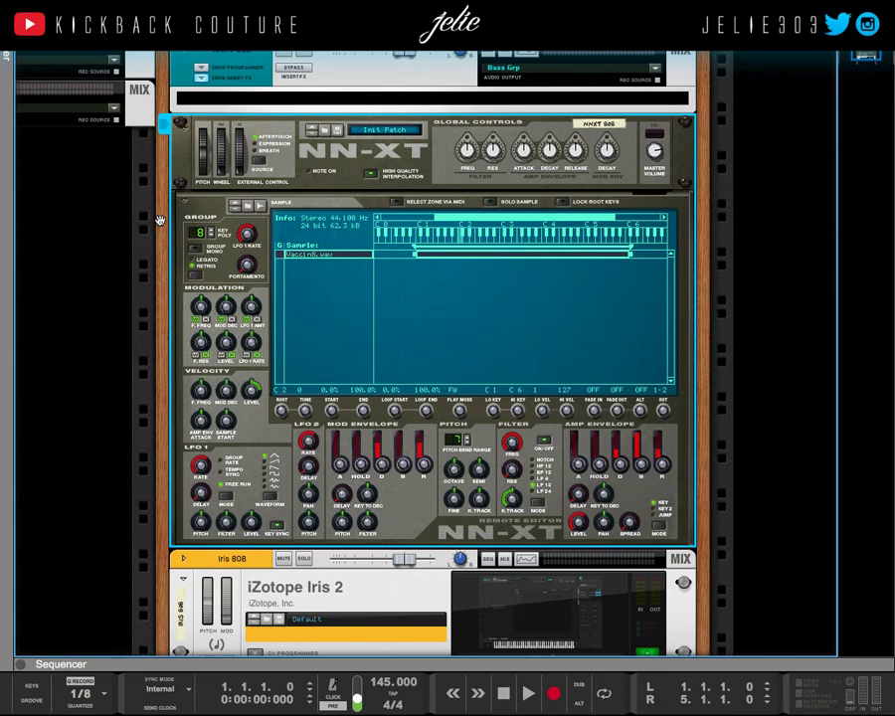
{"action": "scroll", "coordinate": [159, 219], "scroll_direction": "down", "scroll_amount": 1}
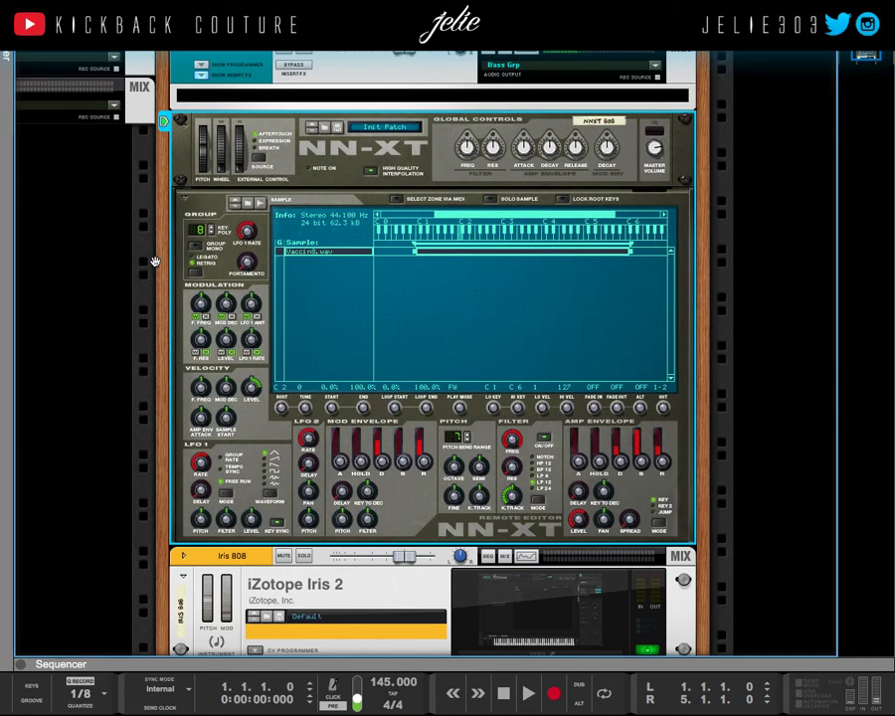
{"action": "scroll", "coordinate": [154, 262], "scroll_direction": "down", "scroll_amount": 3}
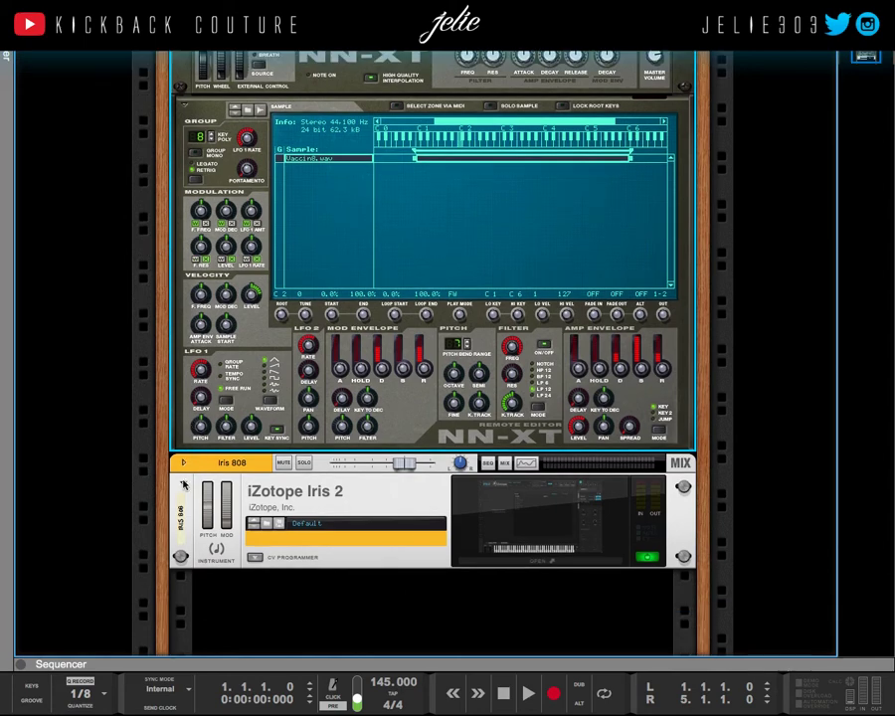
{"action": "left_click", "coordinate": [183, 484]}
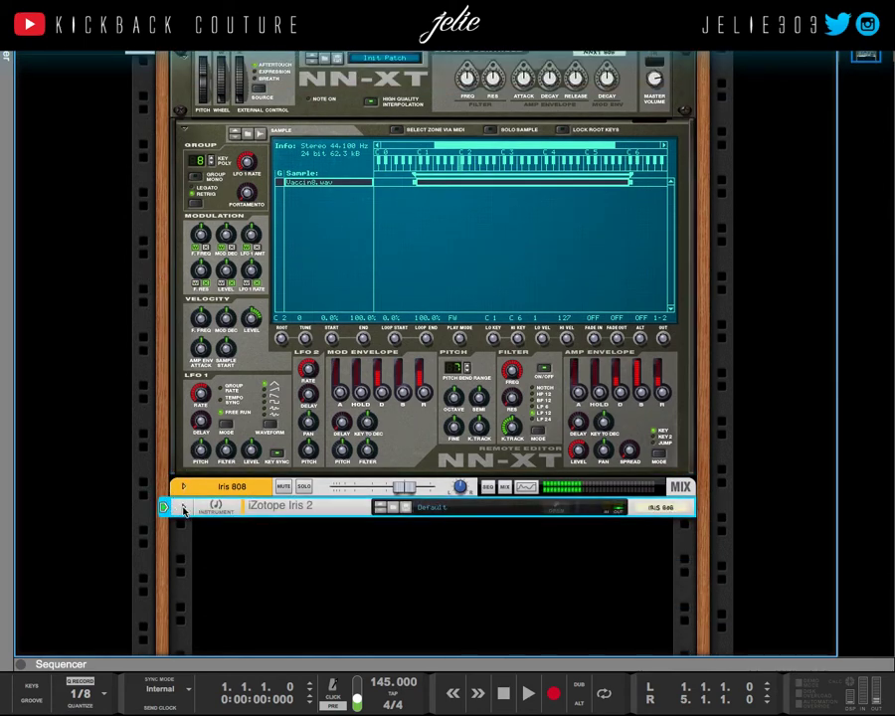
- Unfold Iris 2 to its full panel and select the NN-XT sampler
{"action": "left_click", "coordinate": [183, 508]}
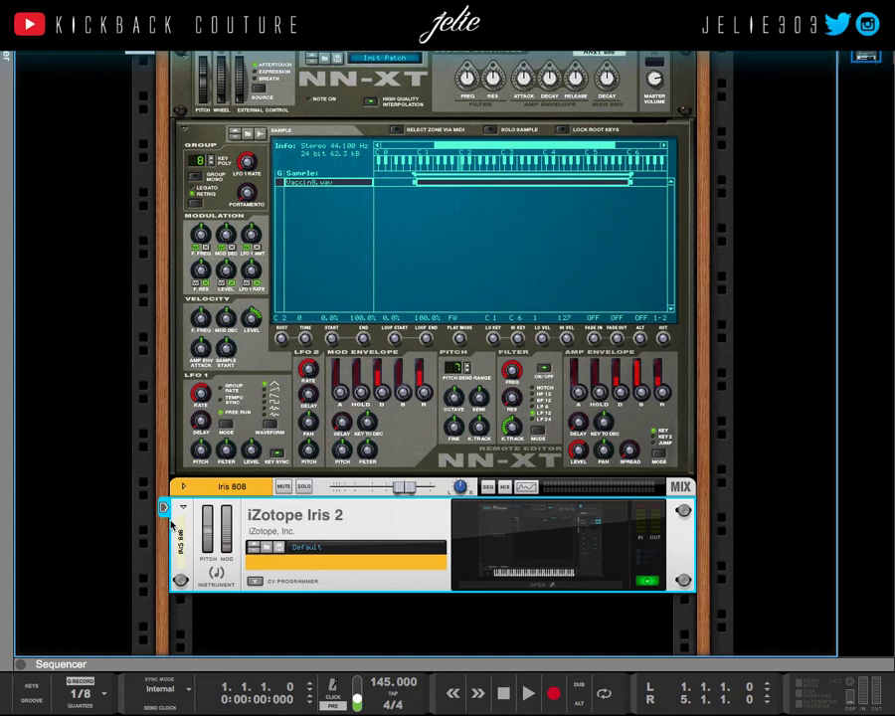
{"action": "scroll", "coordinate": [189, 248], "scroll_direction": "up", "scroll_amount": 1}
{"action": "left_click", "coordinate": [181, 120]}
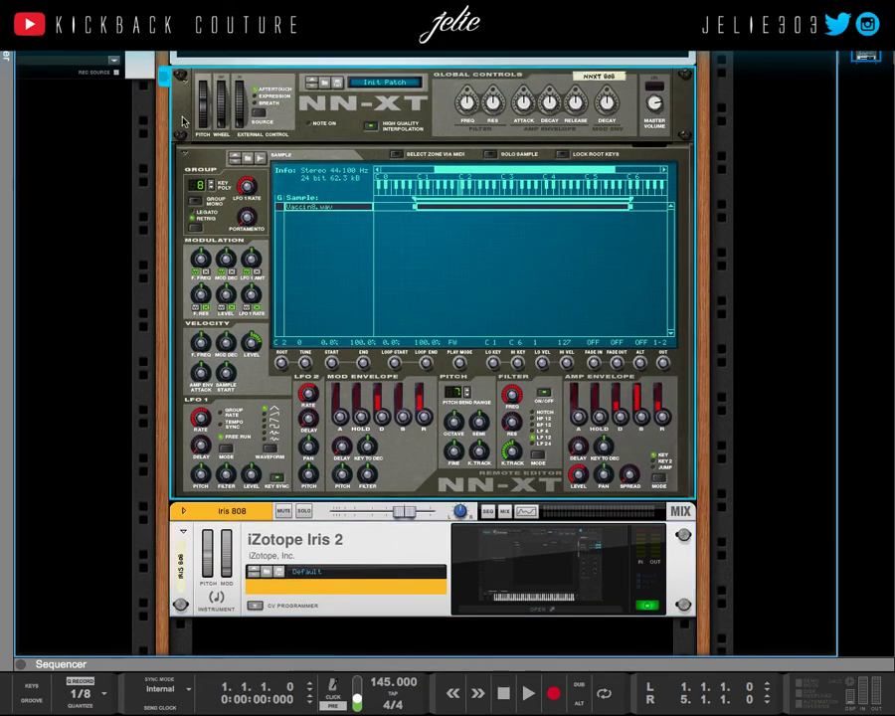
{"action": "left_click", "coordinate": [167, 84]}
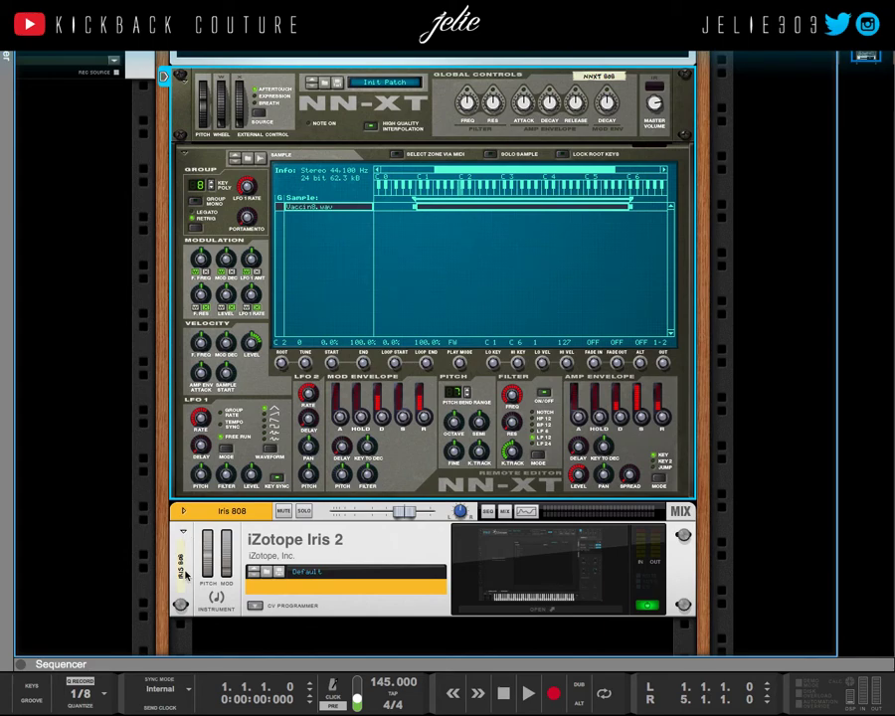
- Select the Iris 2 device, then the NN-XT, then Iris 2 again
{"action": "left_click", "coordinate": [164, 529]}
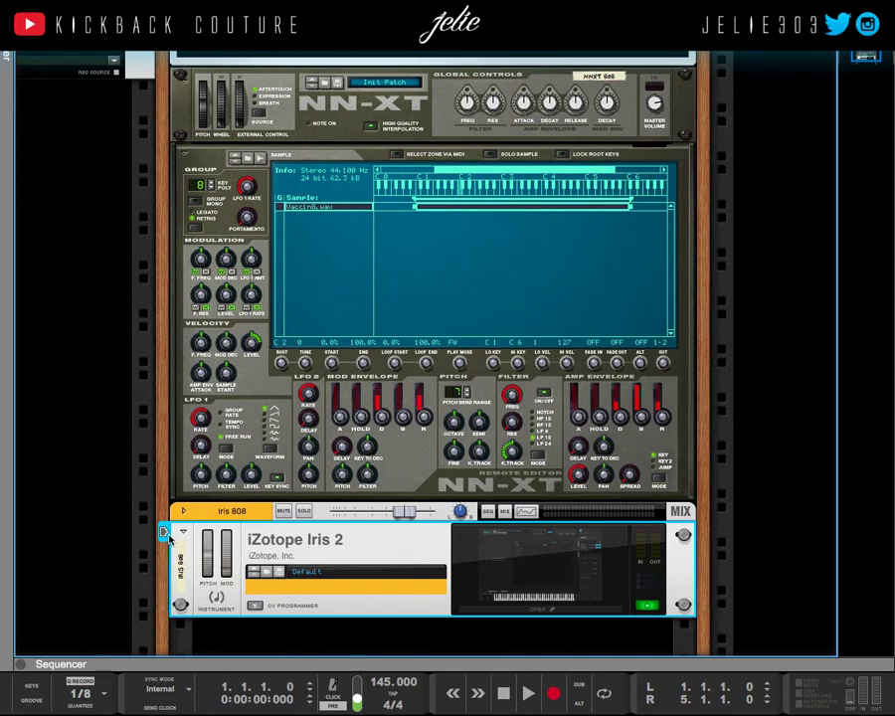
{"action": "scroll", "coordinate": [159, 329], "scroll_direction": "up", "scroll_amount": 2}
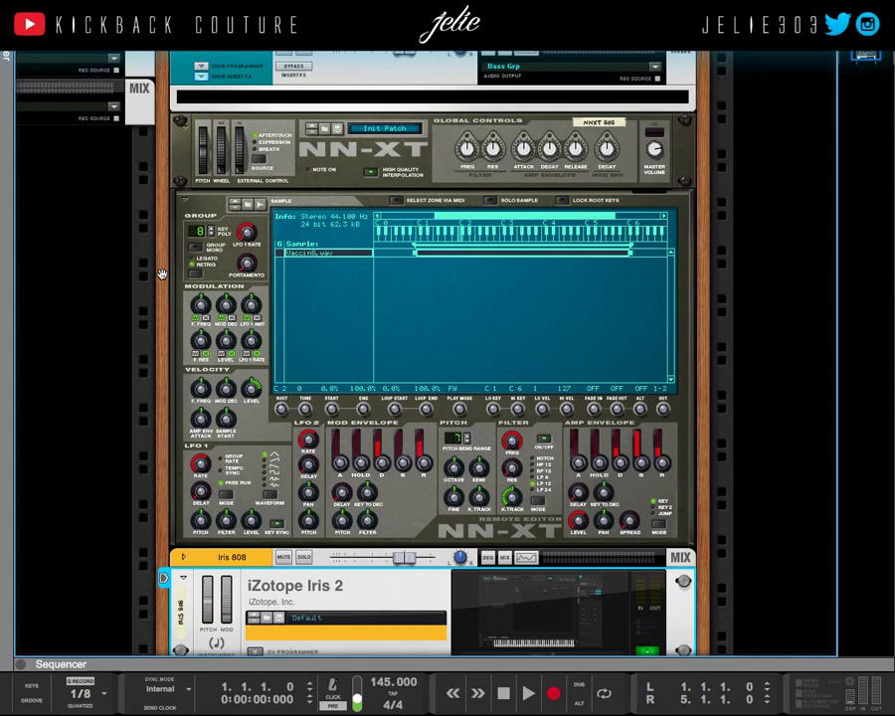
{"action": "left_click", "coordinate": [169, 134]}
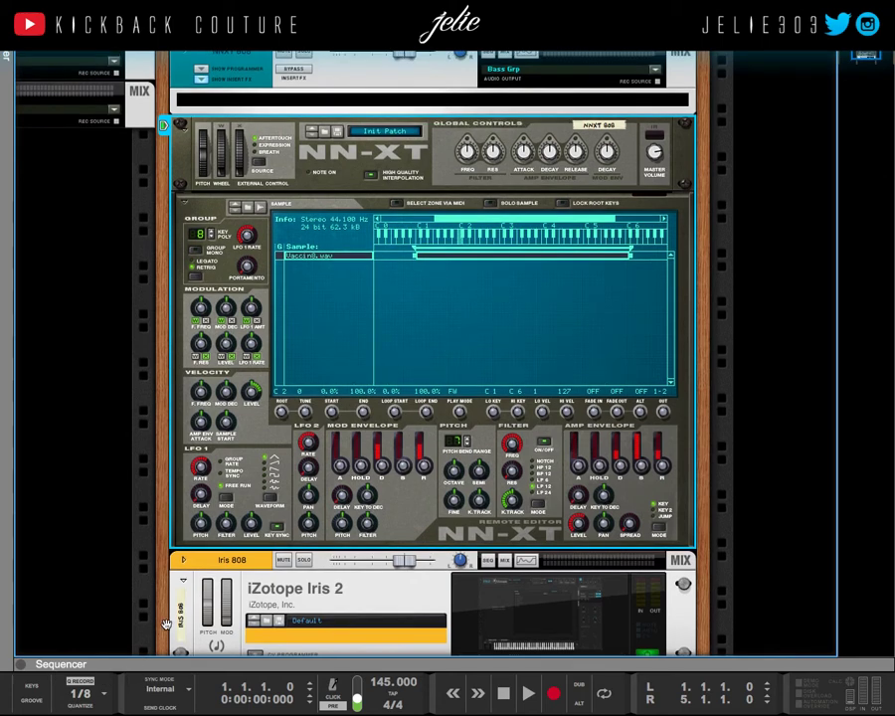
{"action": "scroll", "coordinate": [186, 571], "scroll_direction": "down", "scroll_amount": 4}
{"action": "left_click", "coordinate": [191, 509]}
{"action": "left_click", "coordinate": [163, 487]}
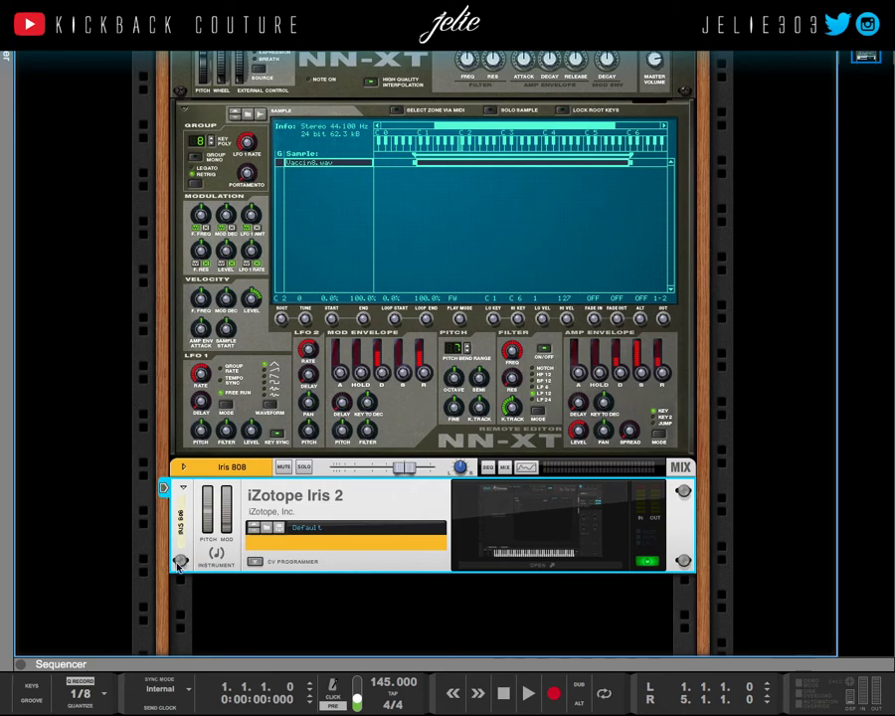
- Select Iris 808, briefly reselect the NN-XT 808 above it, then select Iris 808 again
{"action": "scroll", "coordinate": [179, 565], "scroll_direction": "up", "scroll_amount": 3}
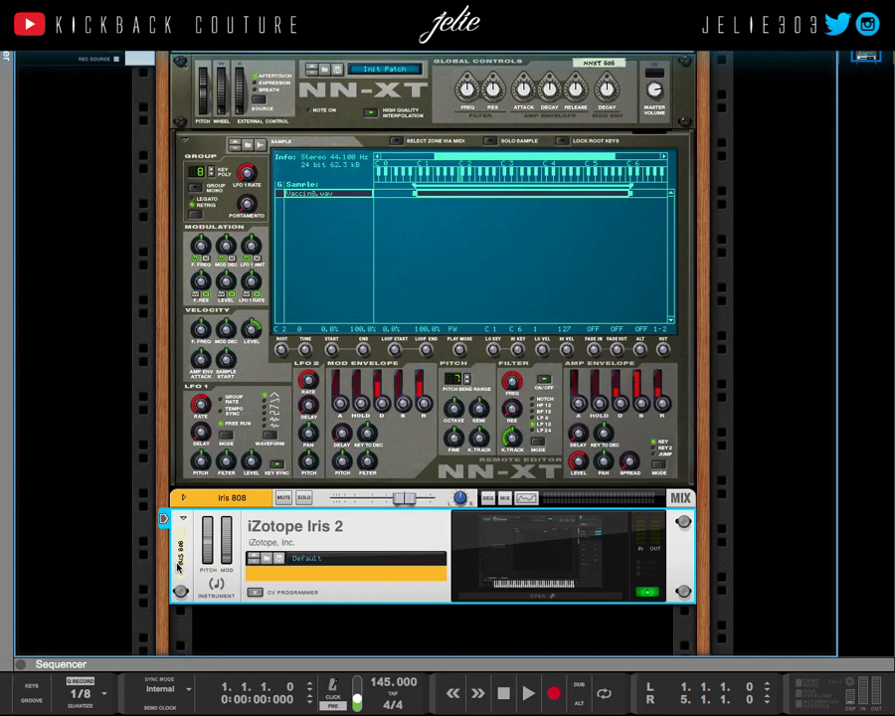
{"action": "scroll", "coordinate": [129, 418], "scroll_direction": "up", "scroll_amount": 1}
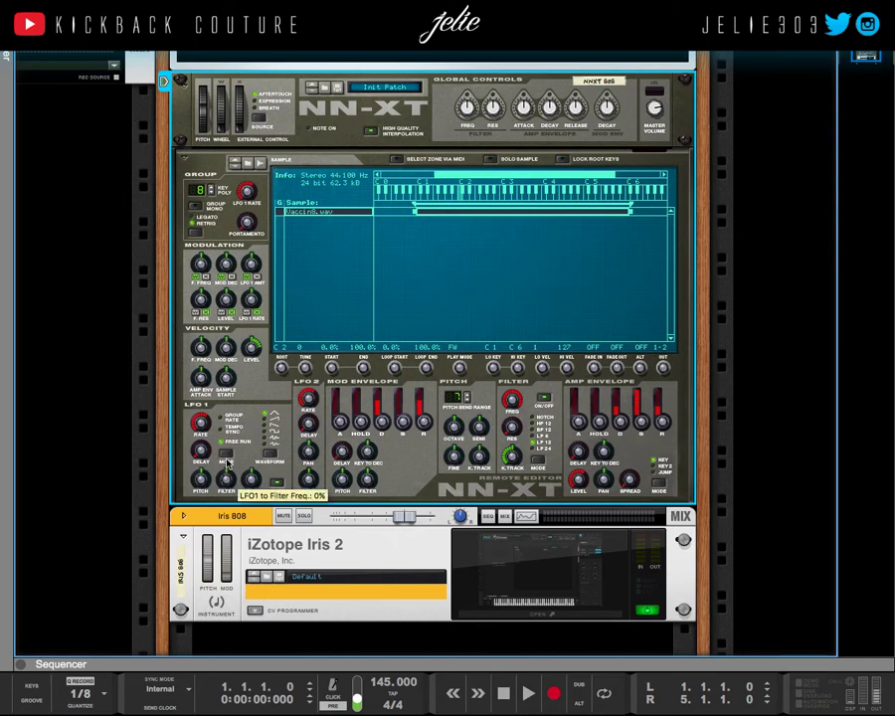
{"action": "left_click", "coordinate": [169, 534]}
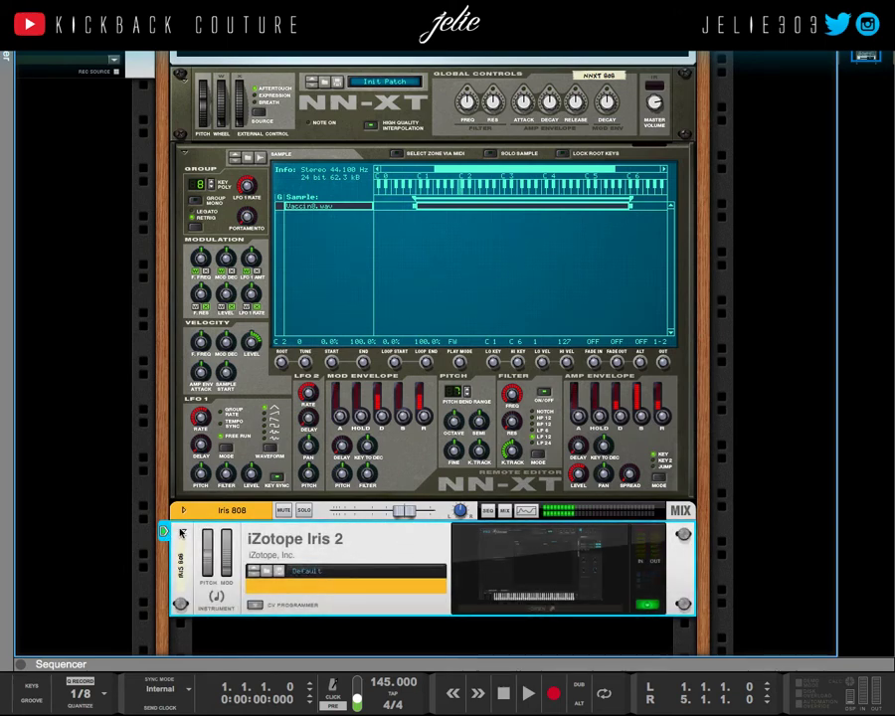
{"action": "scroll", "coordinate": [169, 284], "scroll_direction": "up", "scroll_amount": 5}
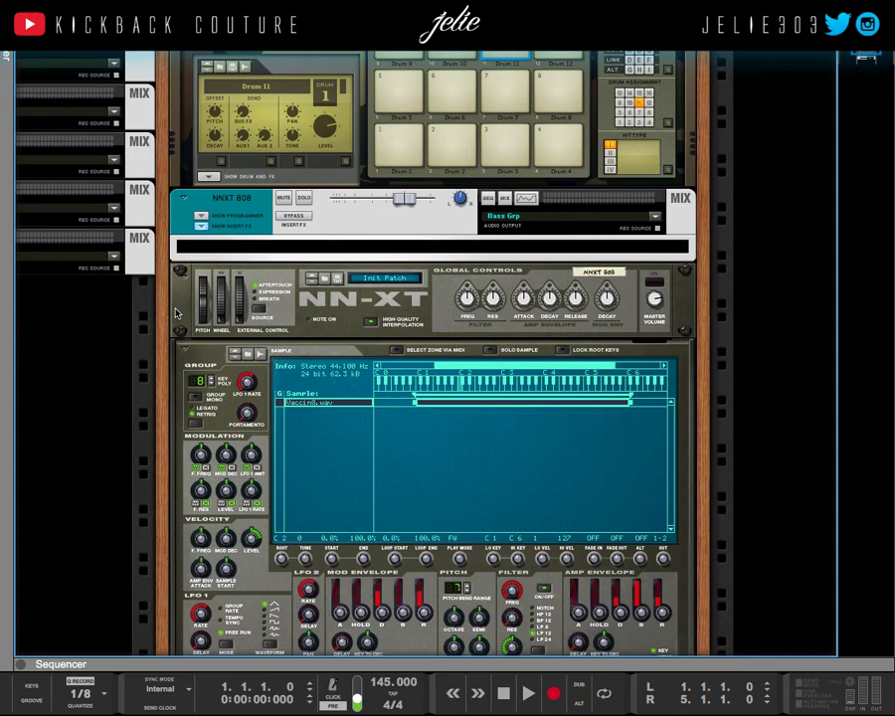
{"action": "left_click", "coordinate": [169, 283]}
{"action": "scroll", "coordinate": [167, 283], "scroll_direction": "down", "scroll_amount": 1}
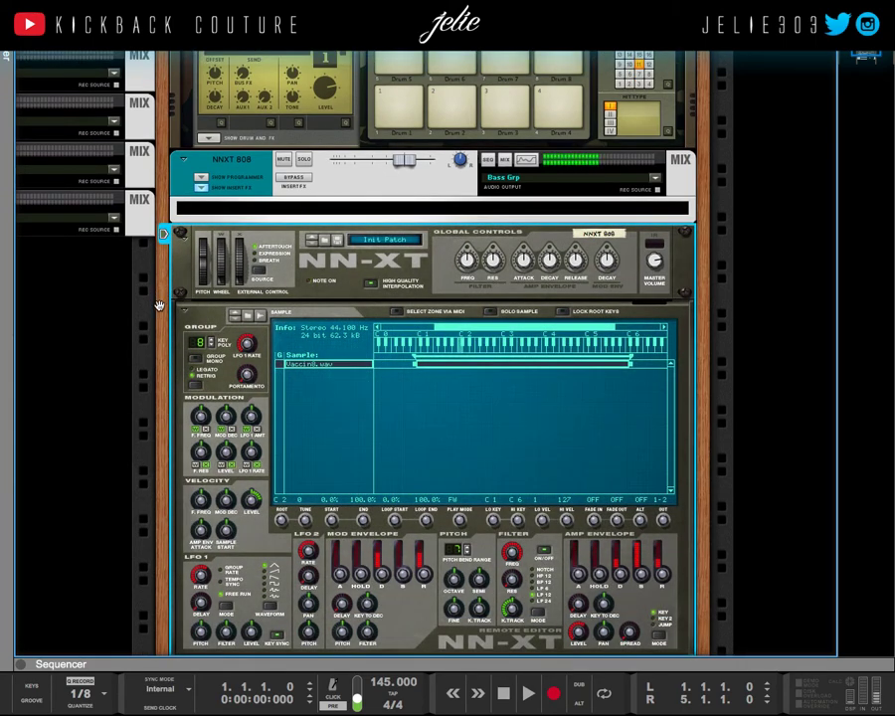
{"action": "scroll", "coordinate": [156, 356], "scroll_direction": "down", "scroll_amount": 7}
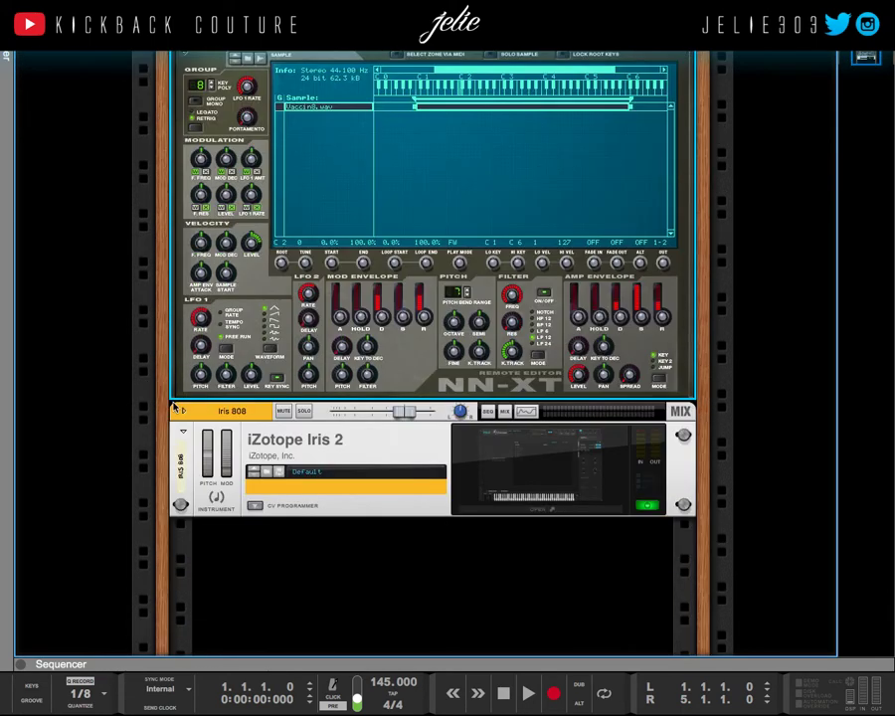
{"action": "left_click", "coordinate": [163, 432]}
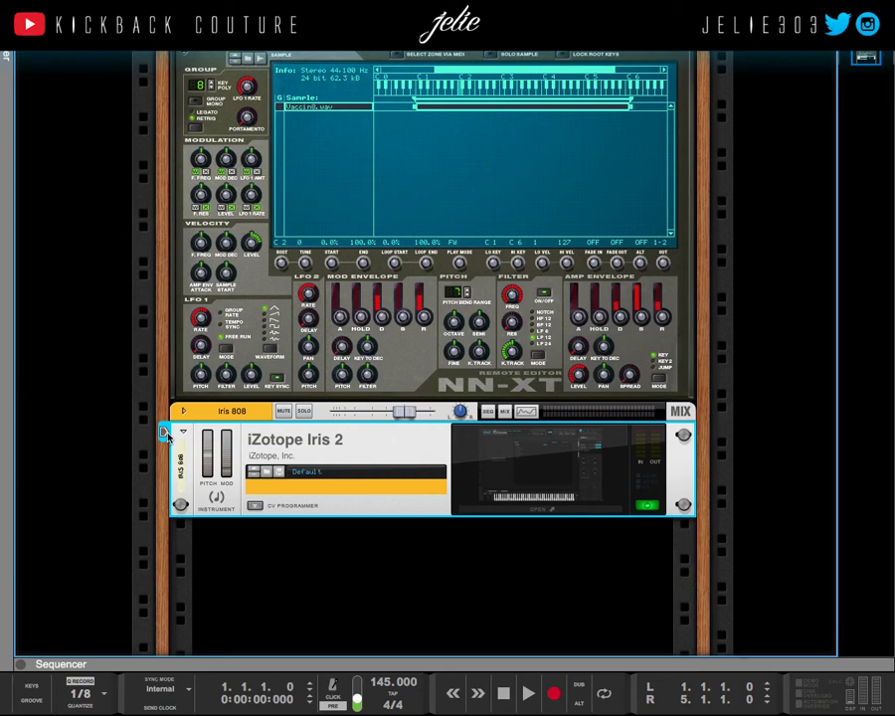
- Set the NN-XT 808 group Key Poly to mono with Legato on, then reselect Iris 808
{"action": "scroll", "coordinate": [190, 444], "scroll_direction": "up", "scroll_amount": 1}
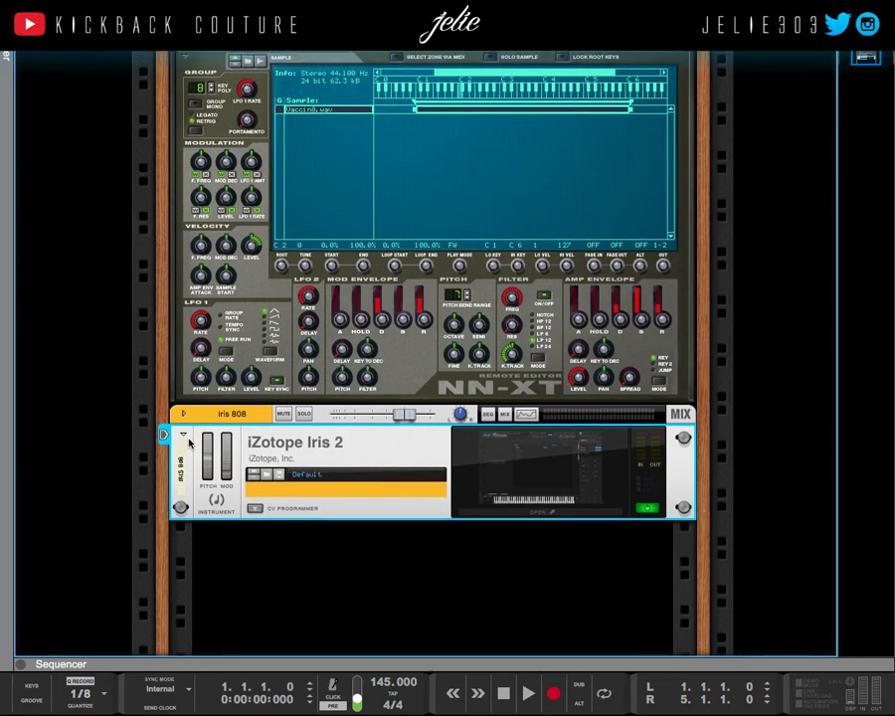
{"action": "scroll", "coordinate": [190, 444], "scroll_direction": "up", "scroll_amount": 5}
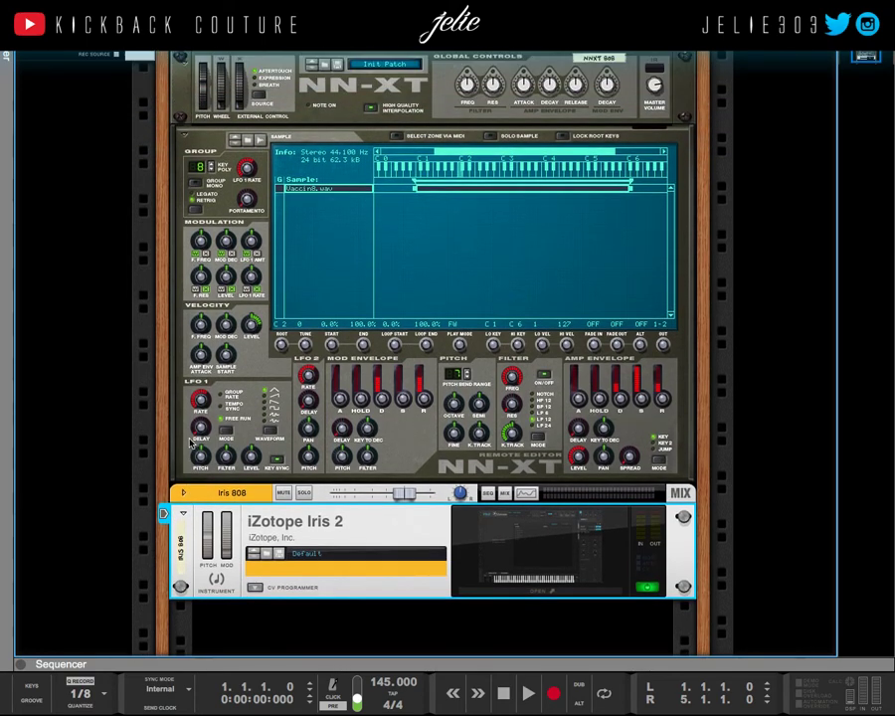
{"action": "scroll", "coordinate": [190, 445], "scroll_direction": "up", "scroll_amount": 1}
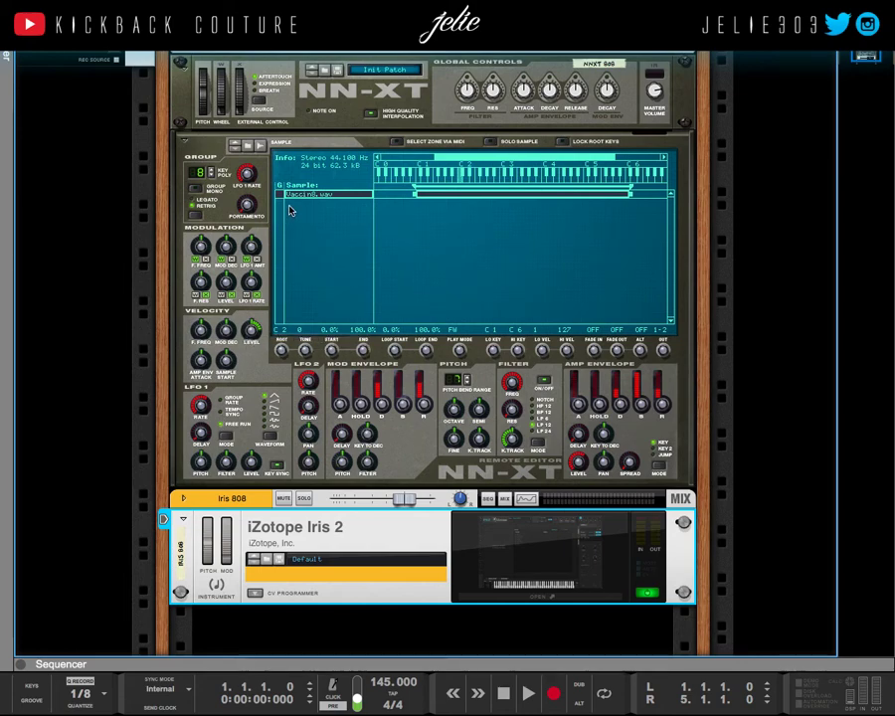
{"action": "scroll", "coordinate": [211, 192], "scroll_direction": "up", "scroll_amount": 1}
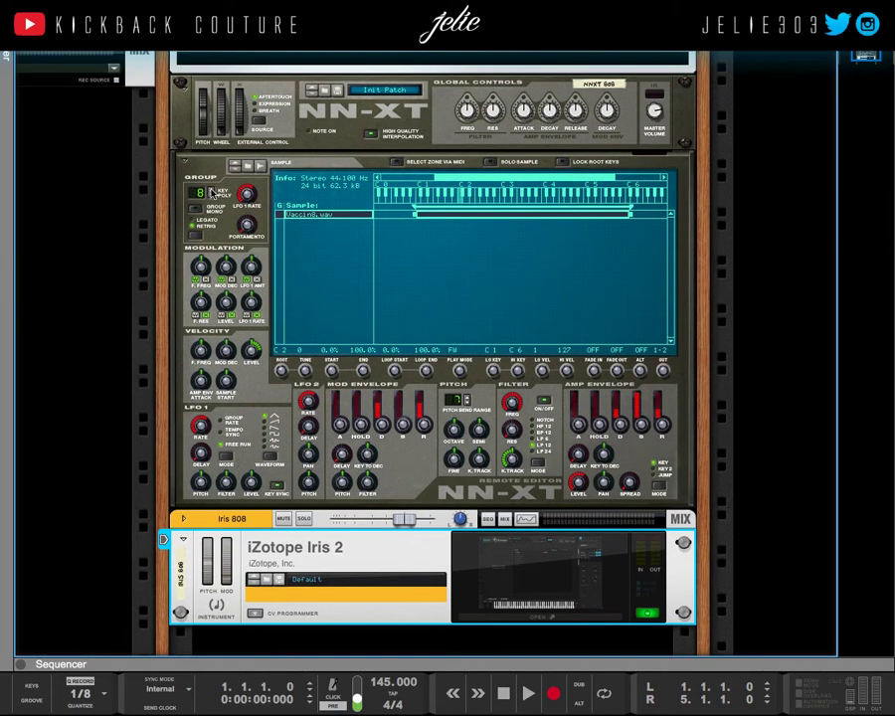
{"action": "left_click", "coordinate": [200, 195]}
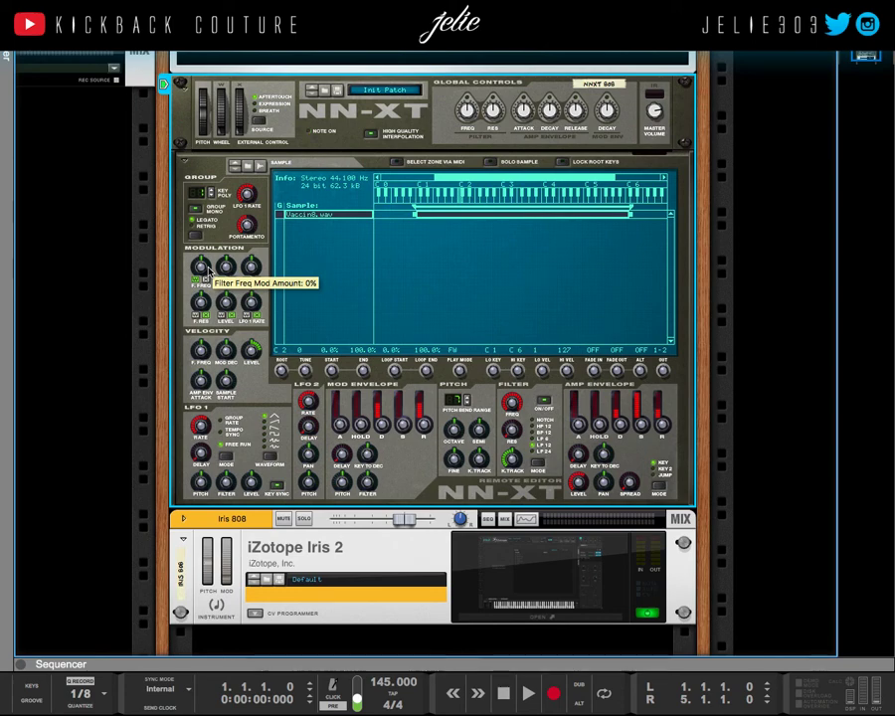
{"action": "scroll", "coordinate": [339, 438], "scroll_direction": "down", "scroll_amount": 4}
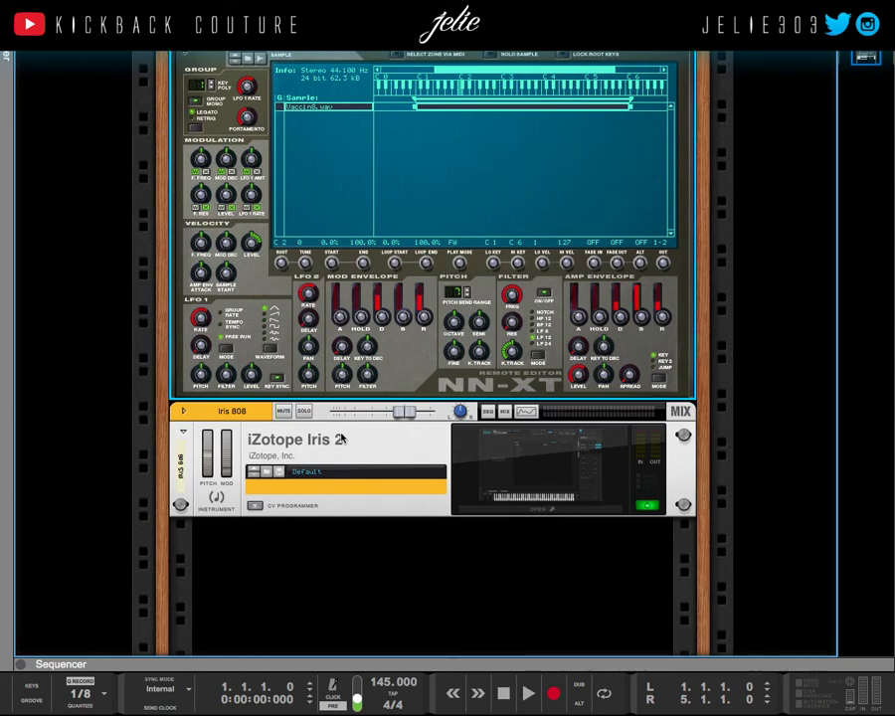
{"action": "left_click", "coordinate": [506, 509]}
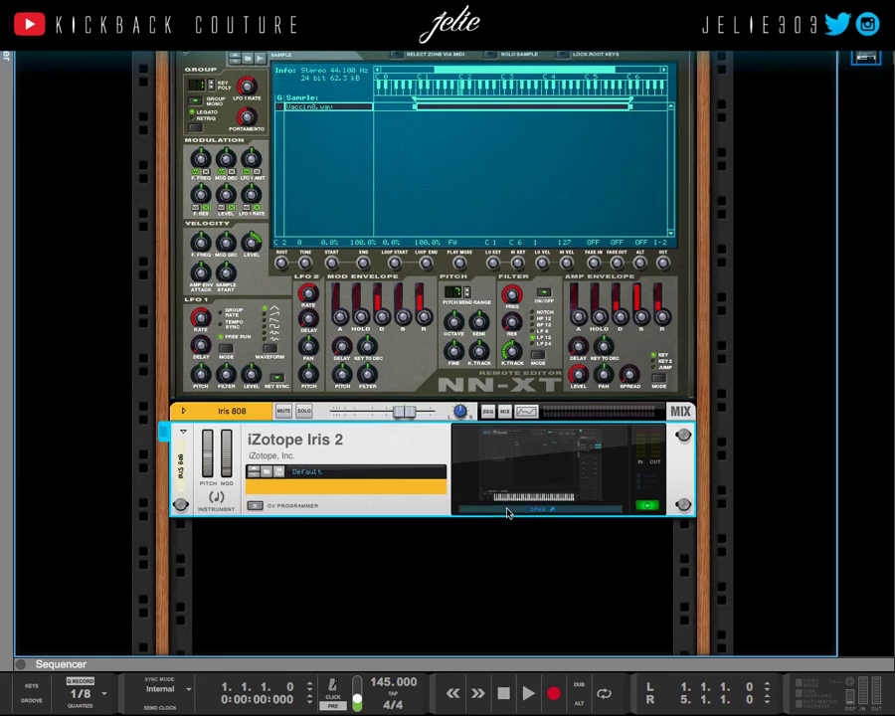
- Set Iris 2's voice mode to Mono with a glide time around 220 ms
{"action": "double_click", "coordinate": [371, 474]}
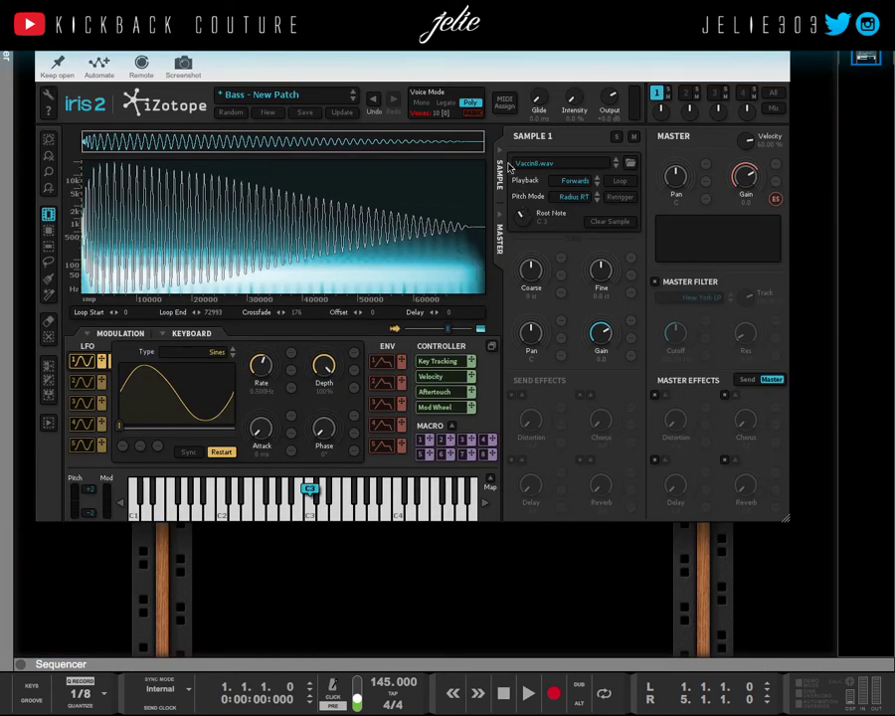
{"action": "left_click", "coordinate": [423, 103]}
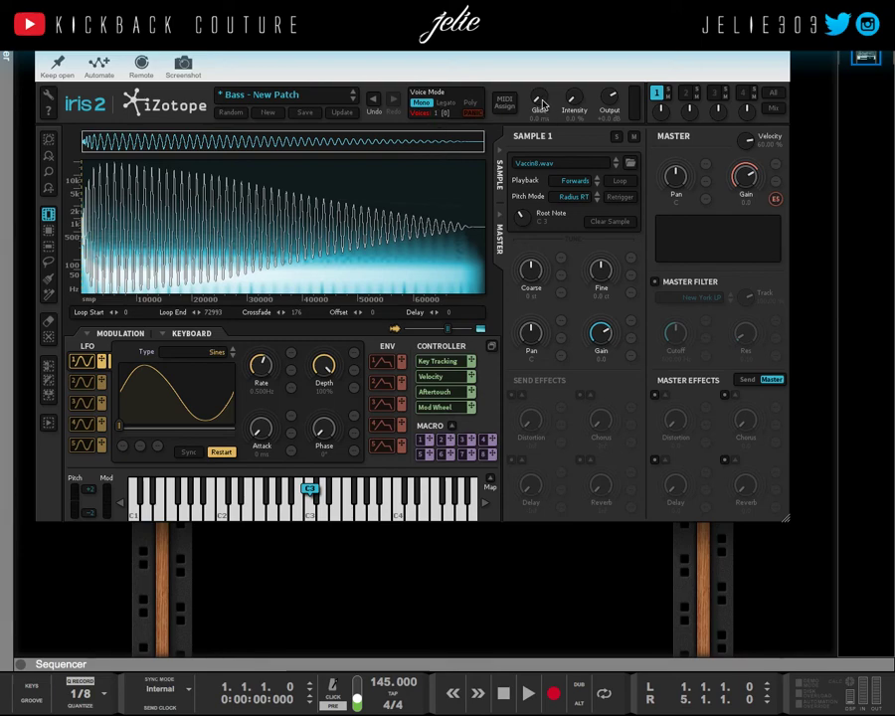
{"action": "mouse_move", "coordinate": [543, 104]}
{"action": "left_mouse_down"}
{"action": "mouse_move", "coordinate": [542, 60]}
{"action": "mouse_move", "coordinate": [545, 79]}
{"action": "left_mouse_up"}
- Reposition the Iris 808 plugin window, then close it to return to the rack
{"action": "left_click_drag", "start_coordinate": [59, 44], "coordinate": [270, 28]}
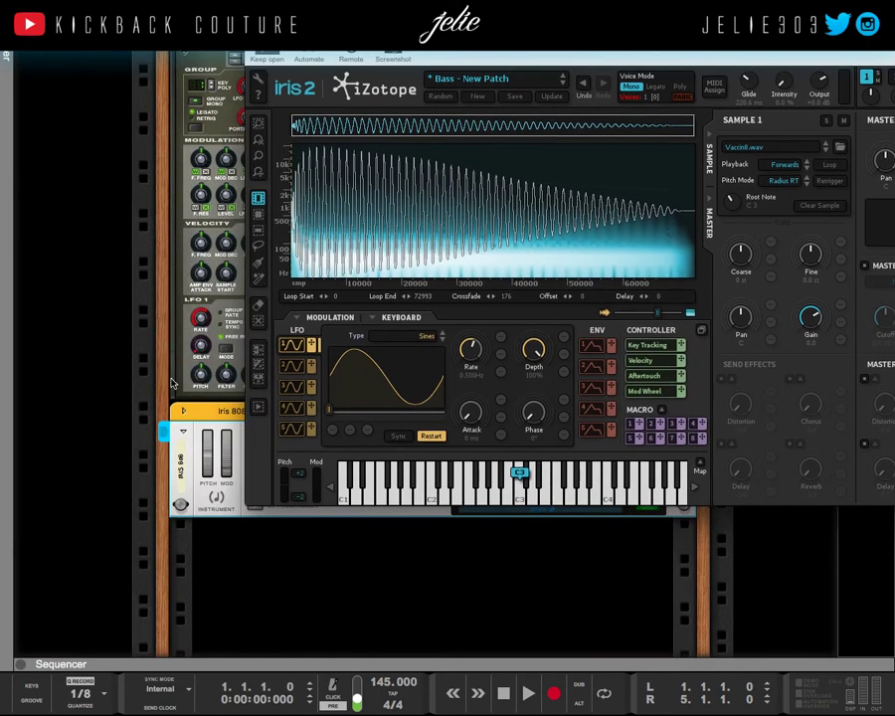
{"action": "left_click", "coordinate": [119, 303]}
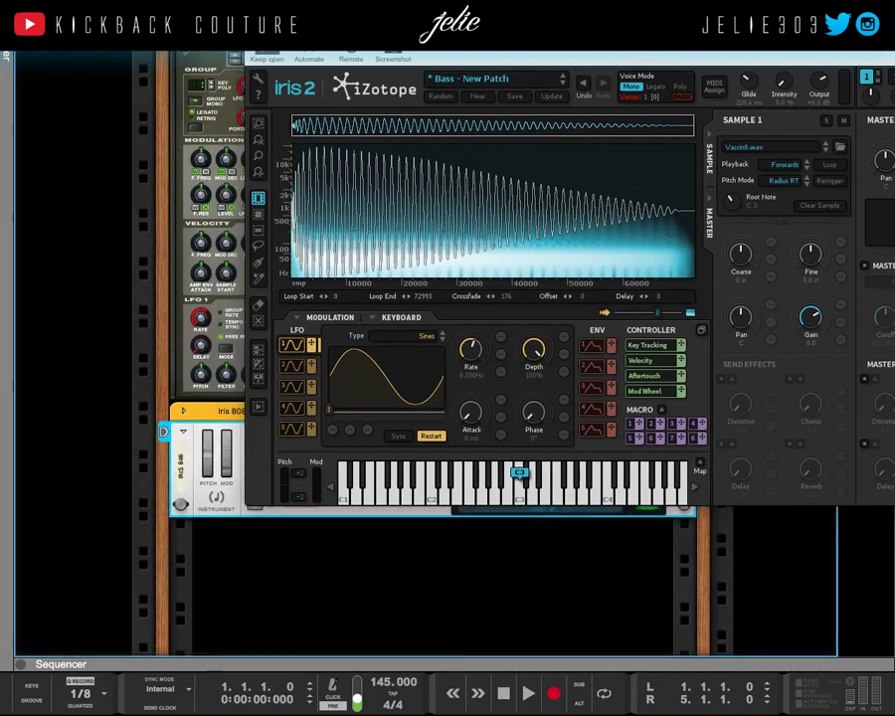
{"action": "left_click_drag", "start_coordinate": [359, 32], "coordinate": [221, 67]}
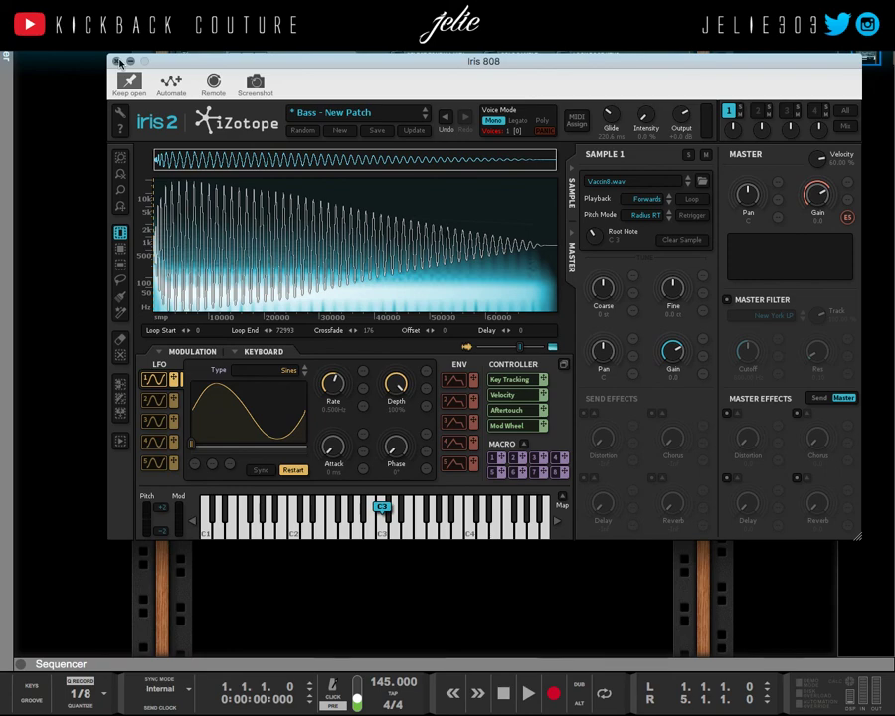
{"action": "left_click", "coordinate": [86, 47]}
{"action": "scroll", "coordinate": [247, 401], "scroll_direction": "up", "scroll_amount": 1}
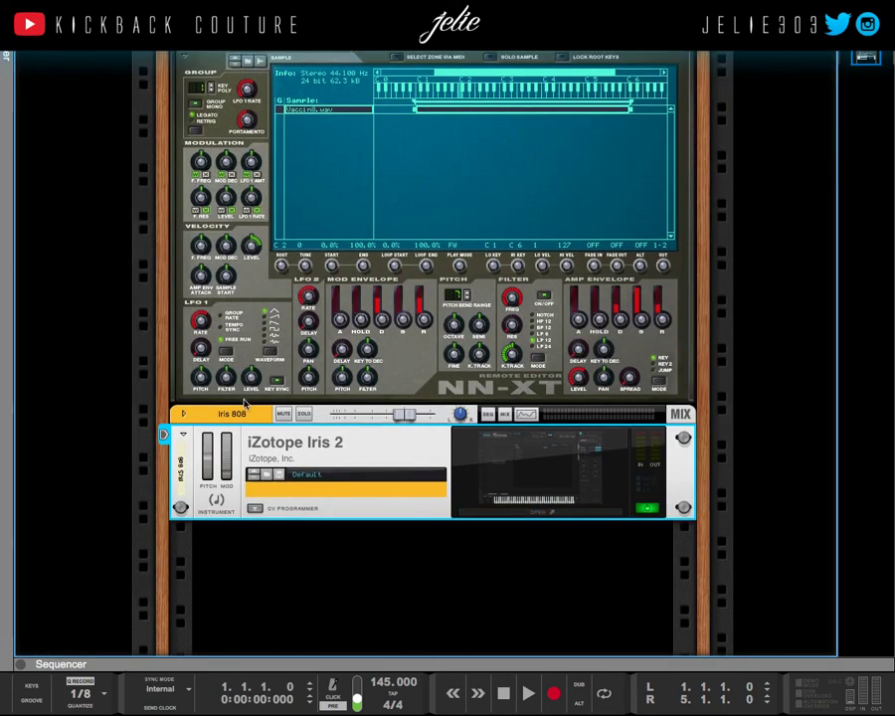